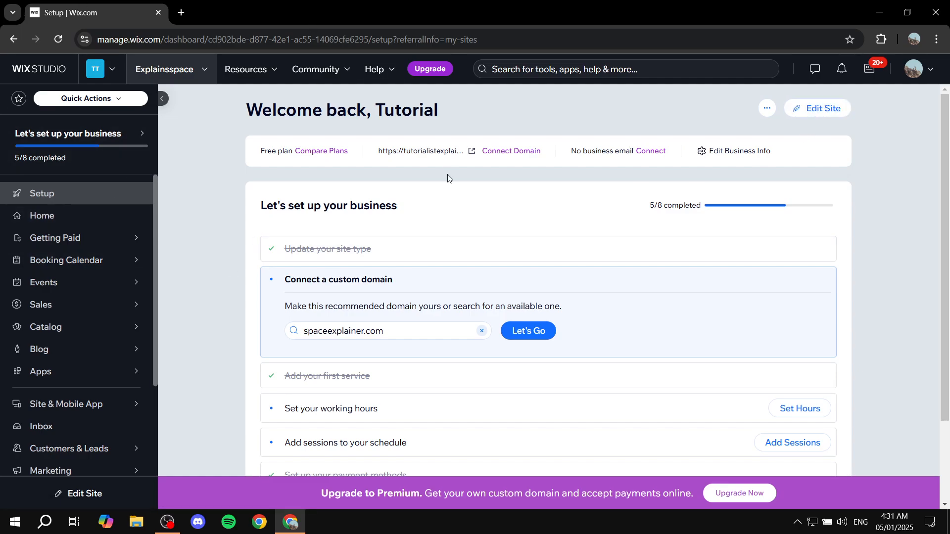
Open the site for editing and check its list of pages from the Home page
click(823, 115)
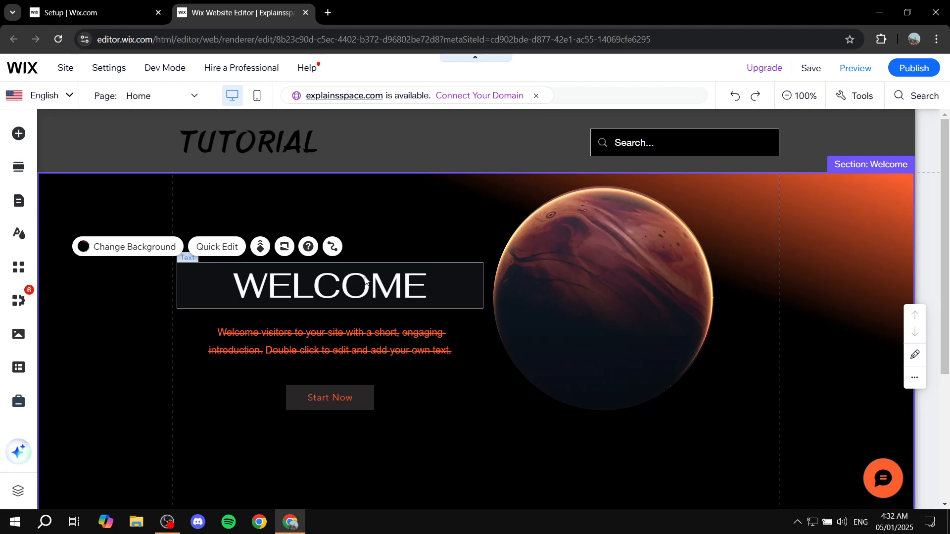
scroll(289, 242, down, 1)
scroll(289, 241, down, 3)
scroll(289, 242, up, 4)
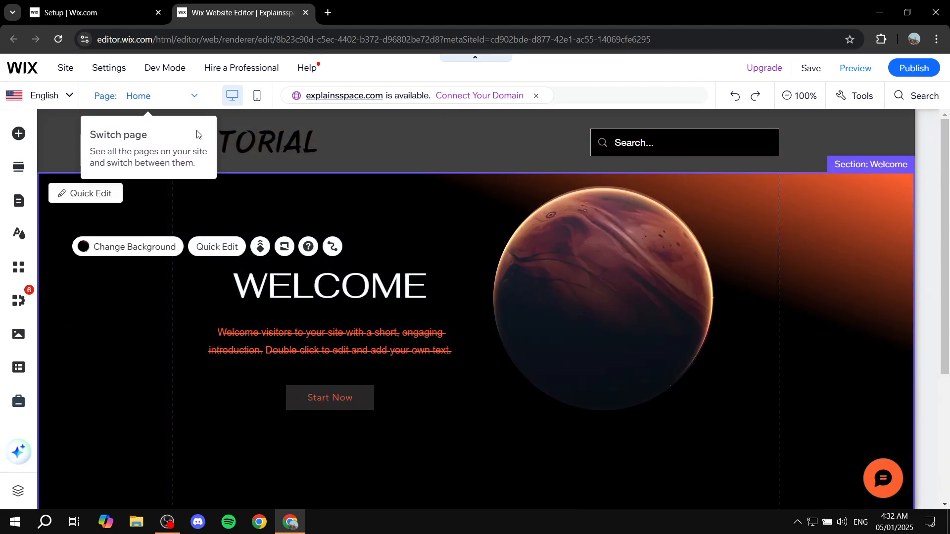
click(167, 97)
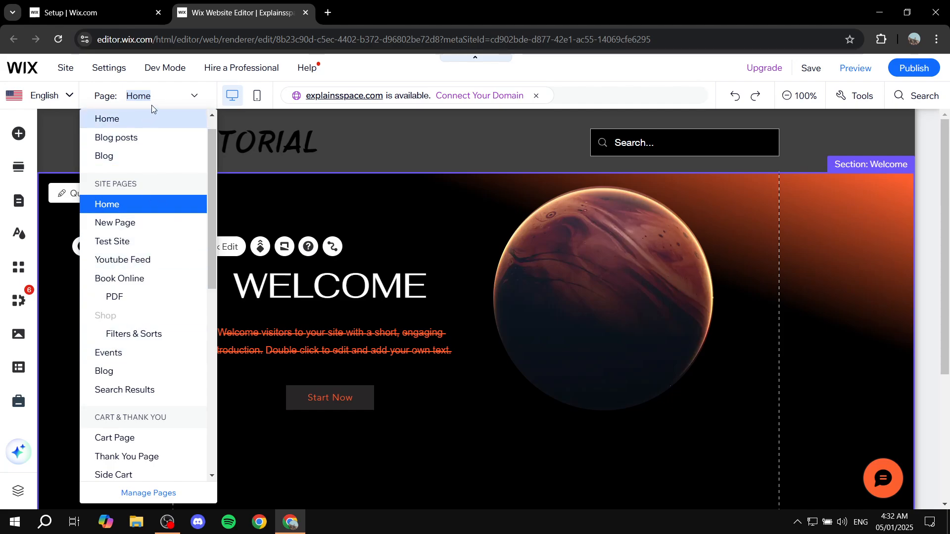
click(188, 98)
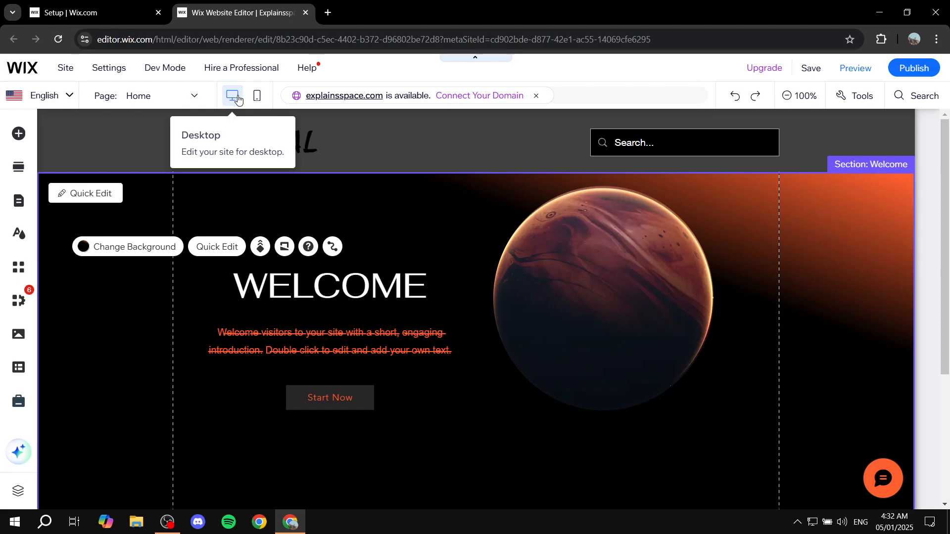
Add a blank section between the Welcome section and the footer of the Home page
scroll(583, 308, down, 4)
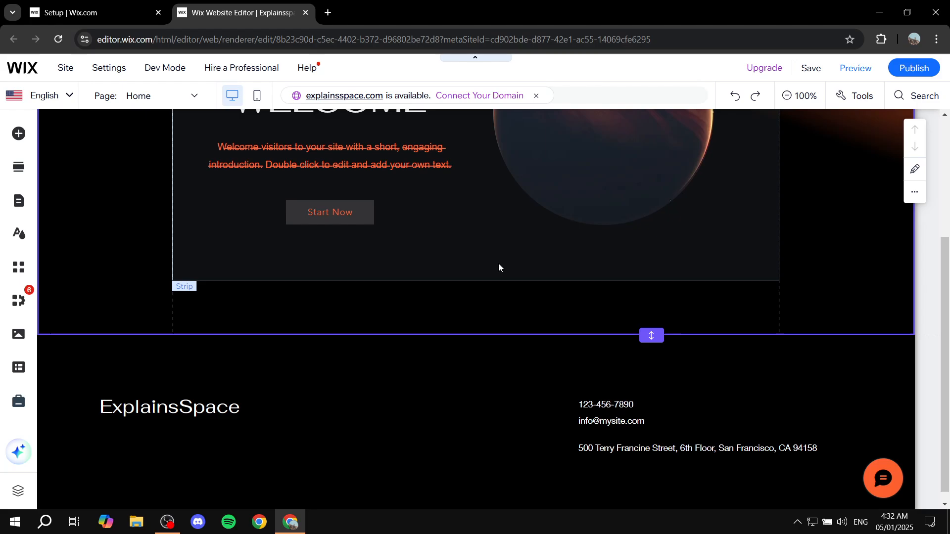
scroll(499, 267, up, 3)
scroll(553, 292, down, 4)
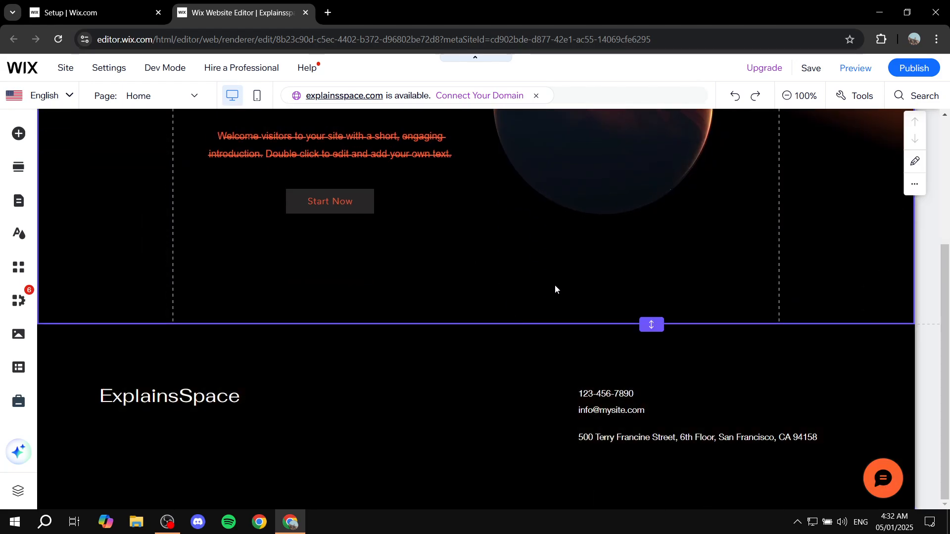
scroll(556, 289, up, 3)
scroll(365, 312, down, 2)
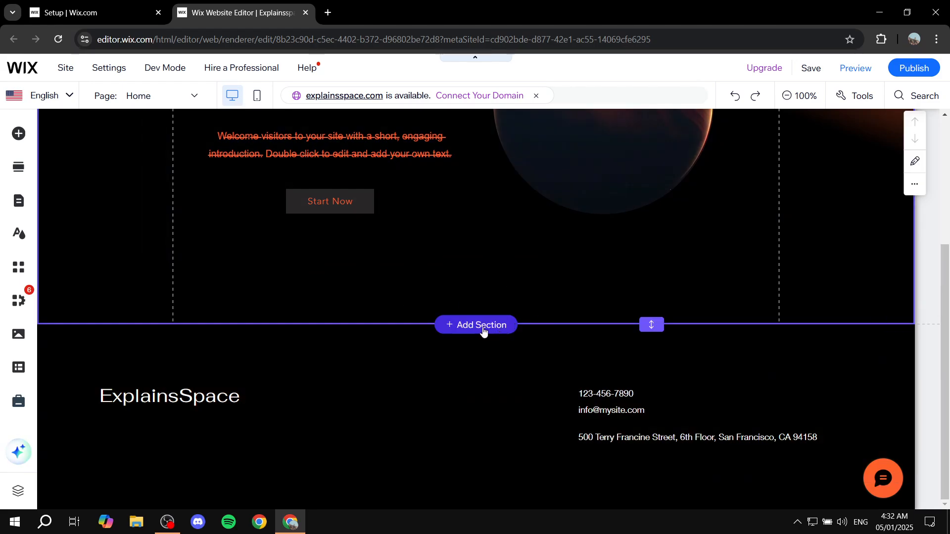
click(483, 330)
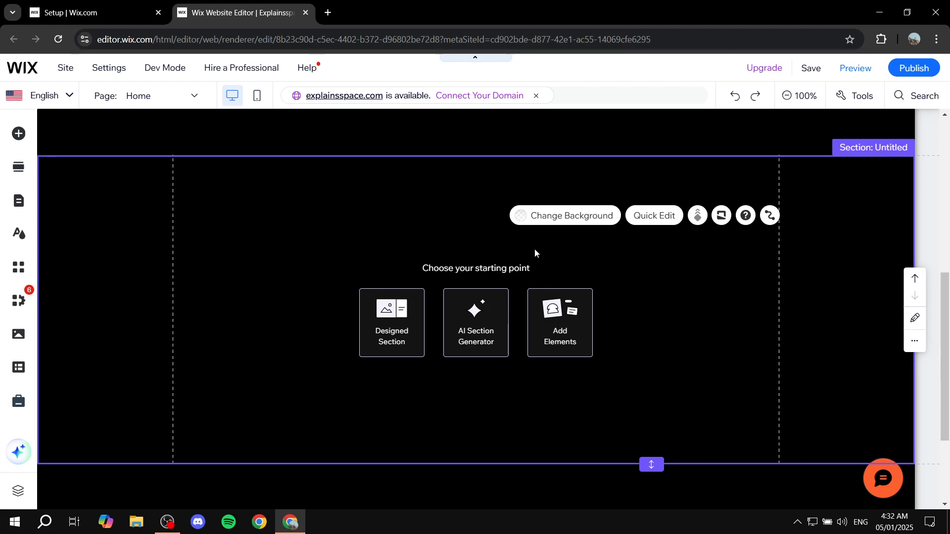
Look through the element categories and place a themed Heading 1 text element in the upper part of the blank section
click(17, 134)
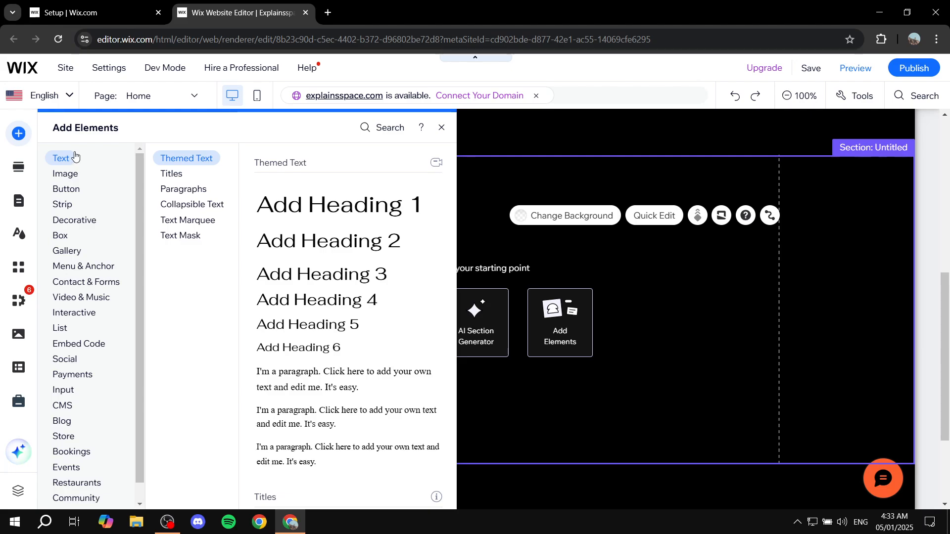
mouse_move(76, 193)
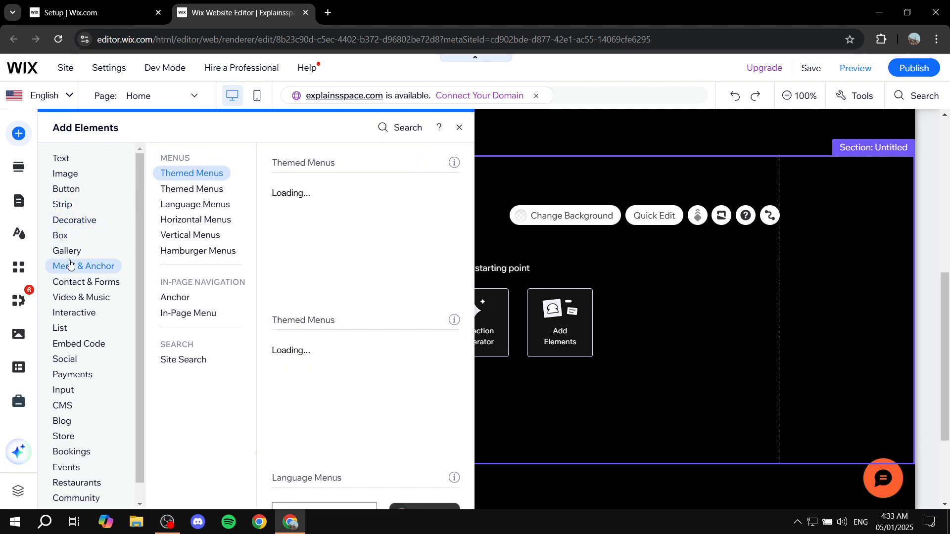
click(87, 284)
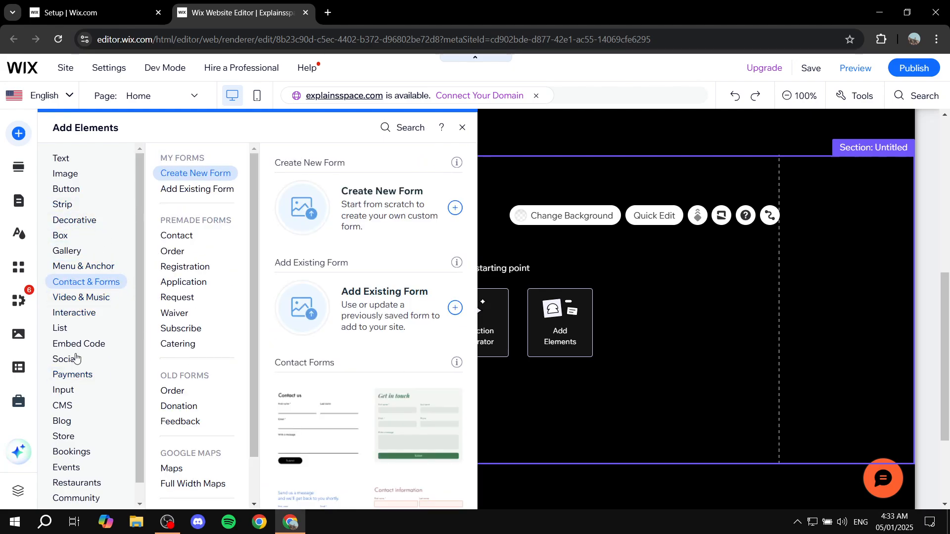
click(80, 296)
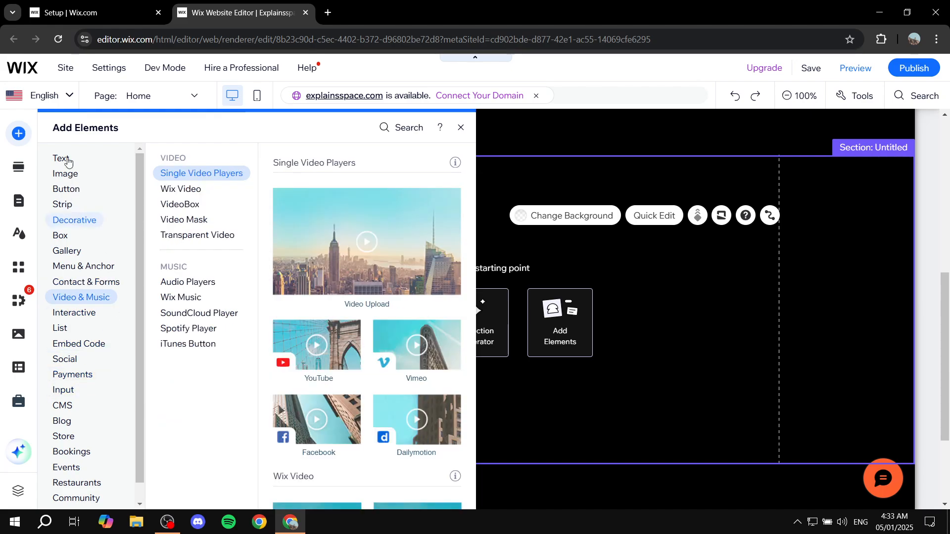
click(68, 161)
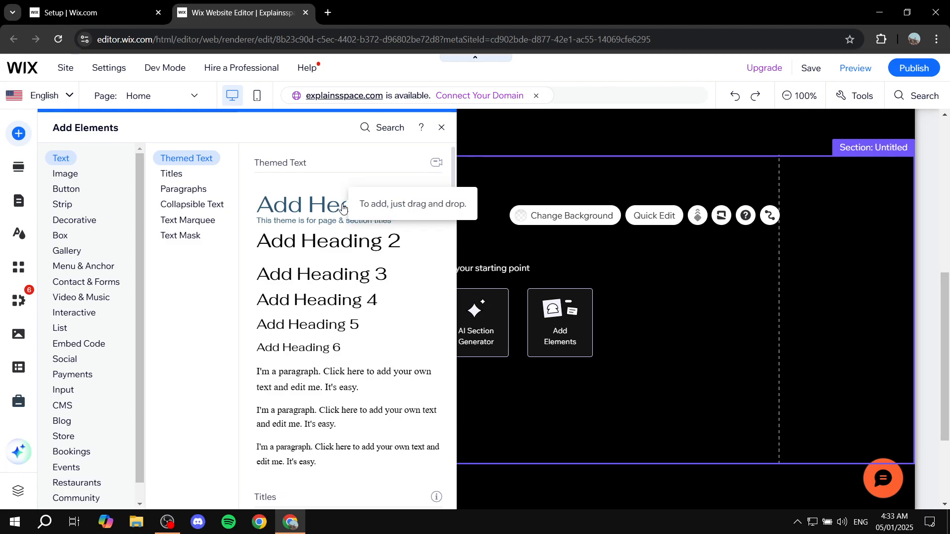
drag(343, 208, 477, 225)
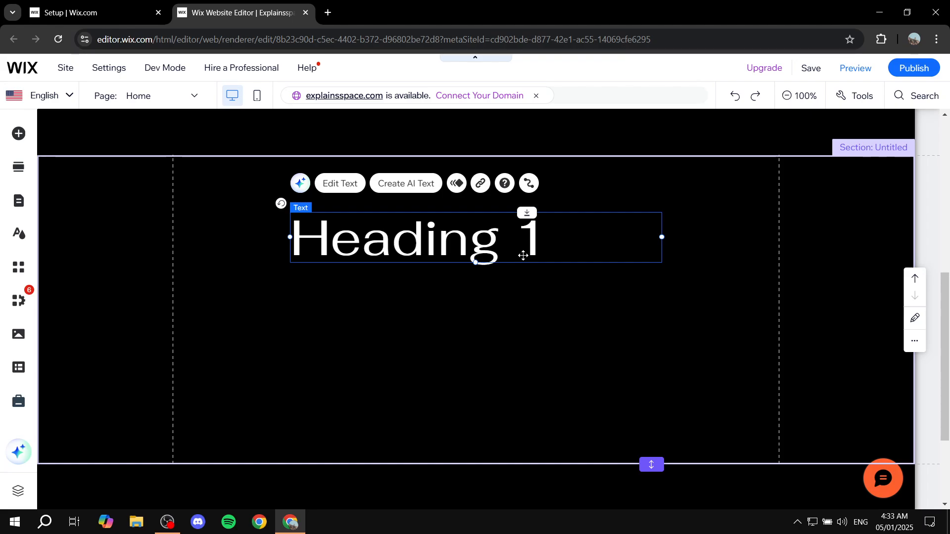
Replace the new heading's placeholder text with "Add your own text"
scroll(478, 277, up, 4)
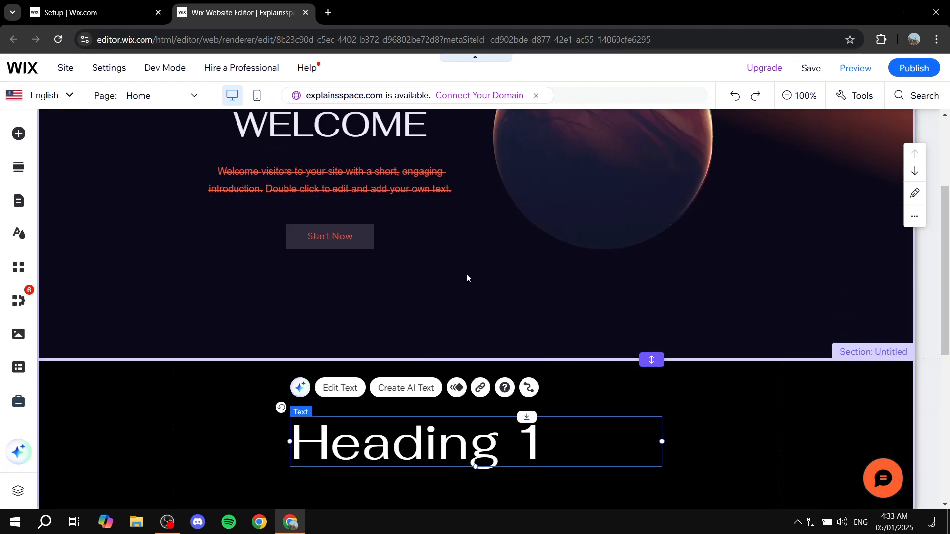
scroll(466, 274, down, 5)
scroll(560, 205, up, 6)
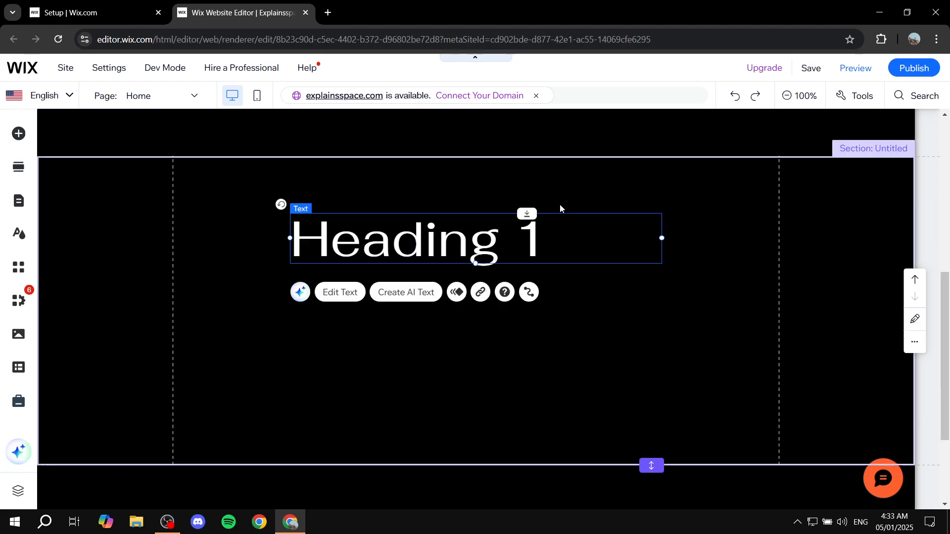
scroll(501, 250, down, 5)
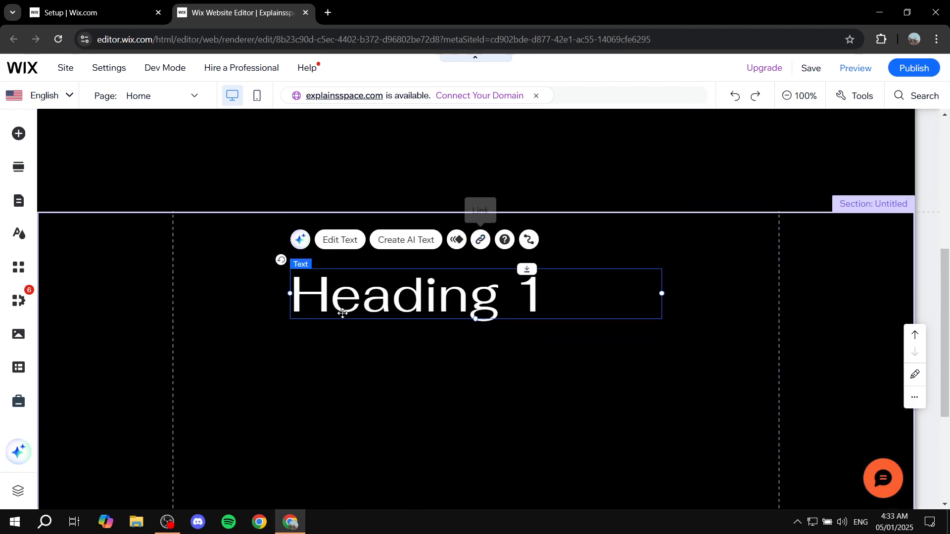
double_click(493, 306)
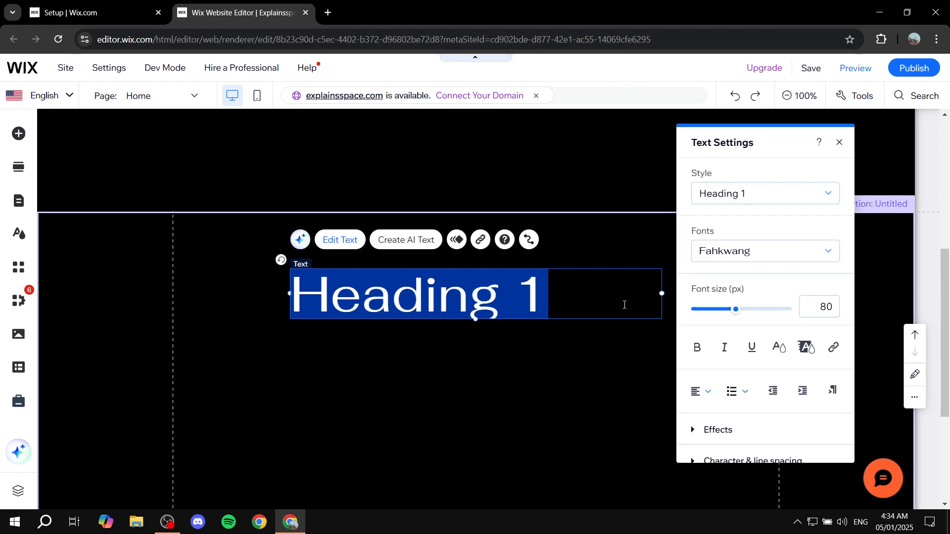
key(BackSpace)
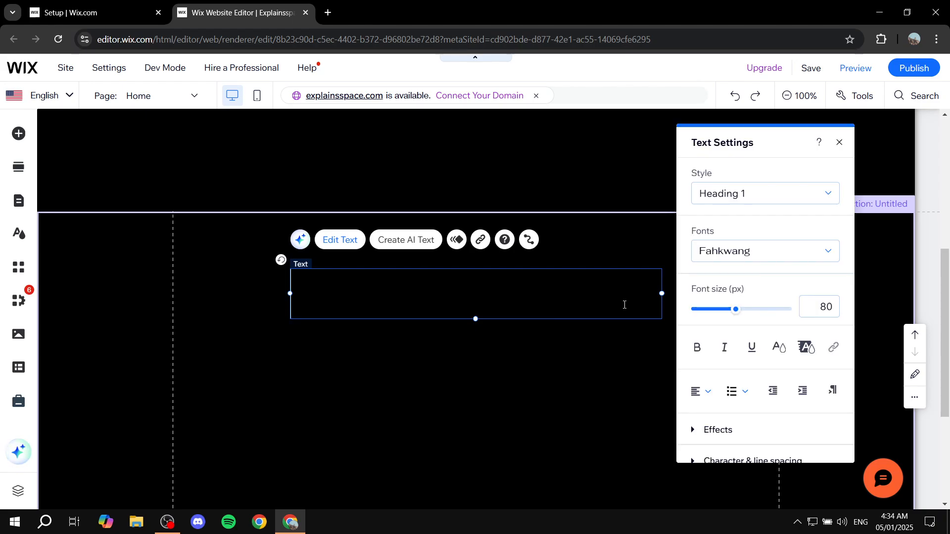
text(Add your own text)
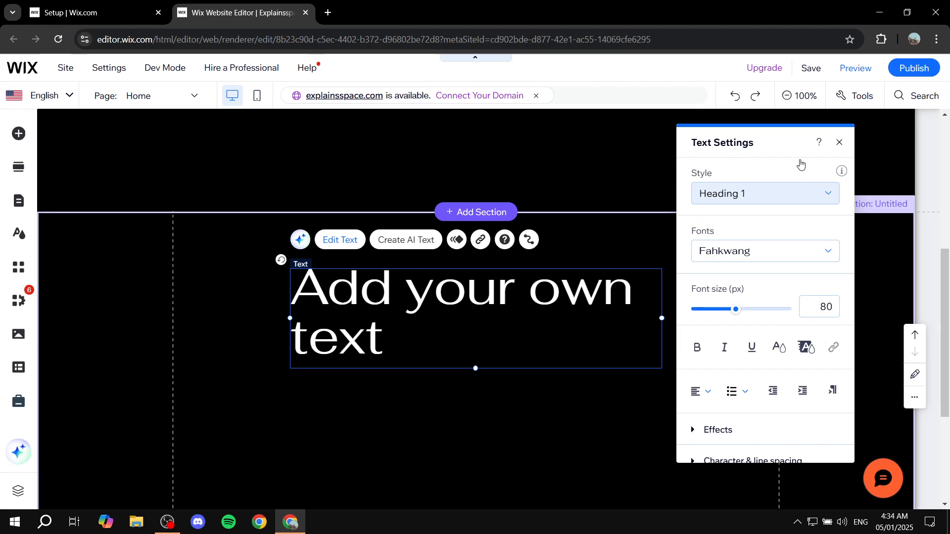
click(840, 143)
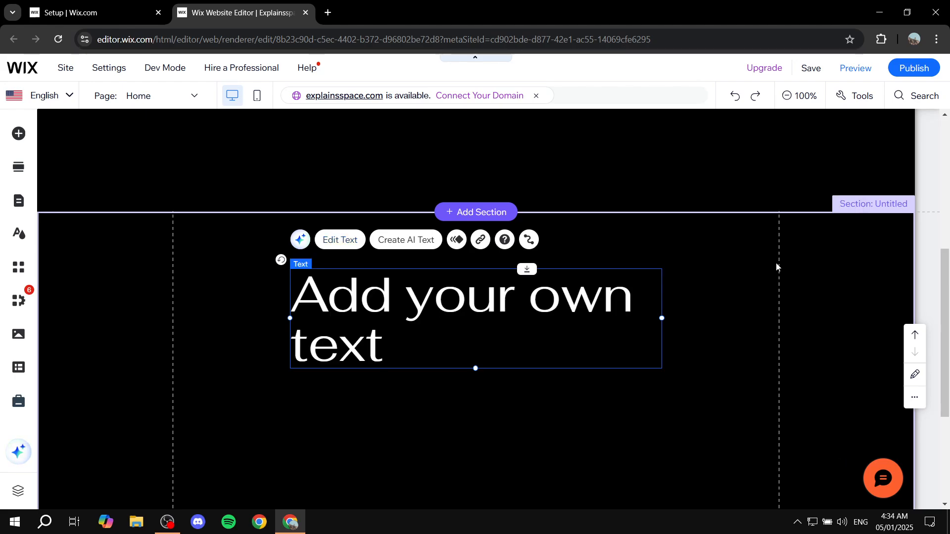
Insert the first red Colors.png image from the site files into the new section
click(478, 405)
scroll(365, 310, down, 3)
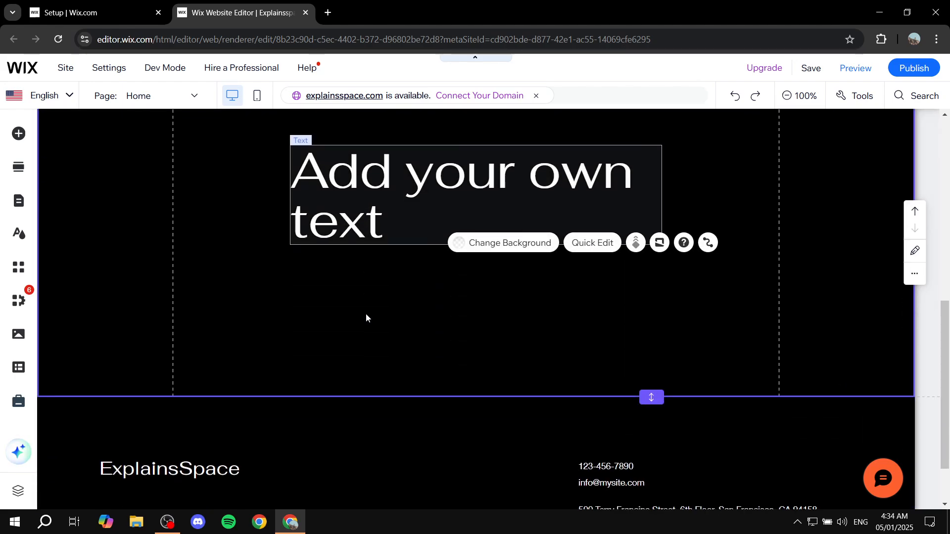
click(19, 134)
click(61, 177)
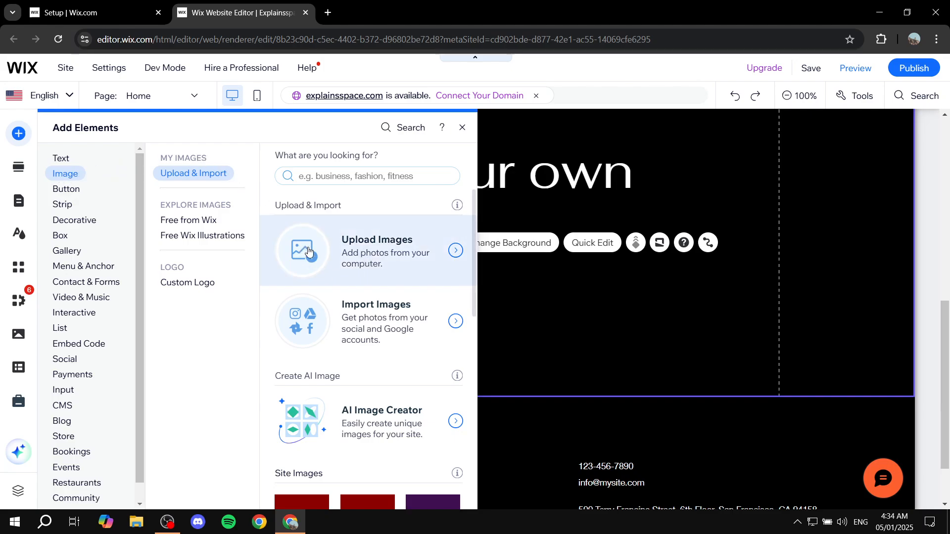
drag(307, 254, 629, 325)
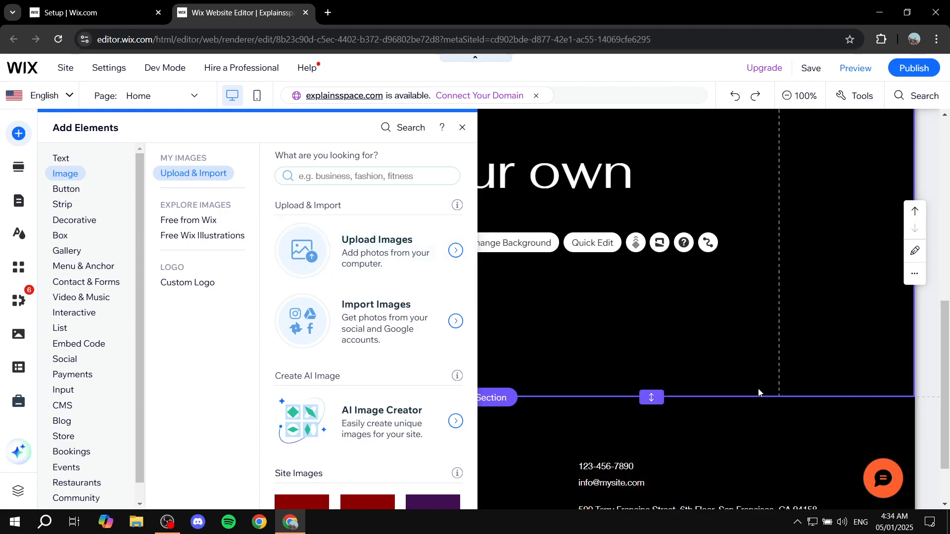
click(400, 255)
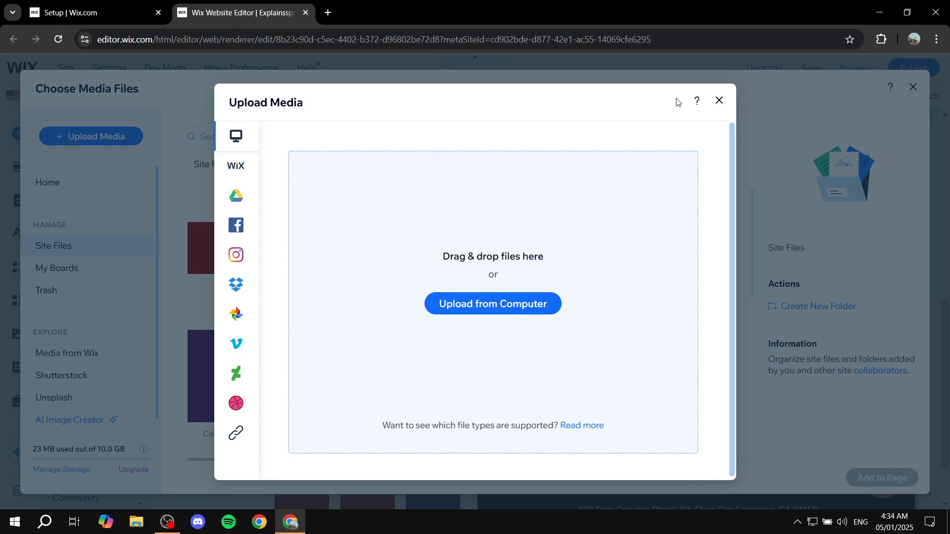
click(719, 101)
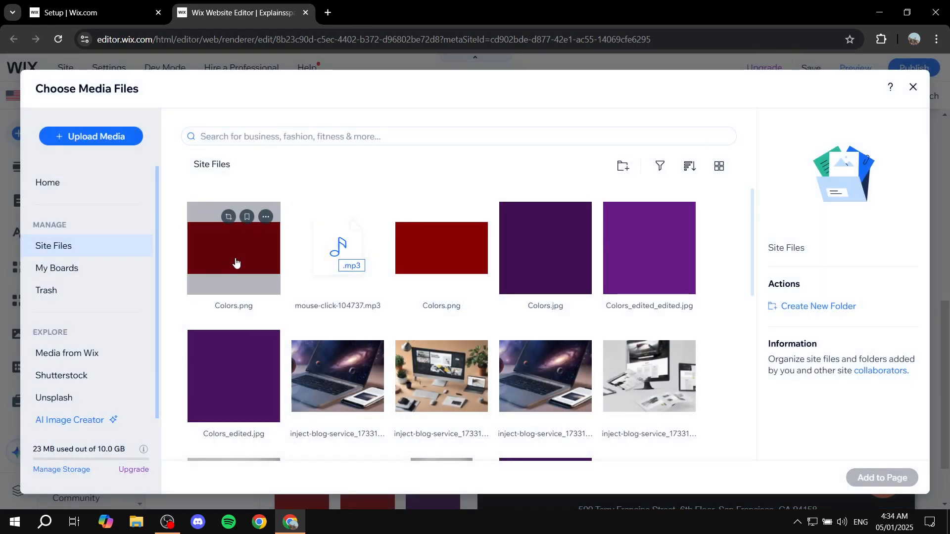
click(236, 263)
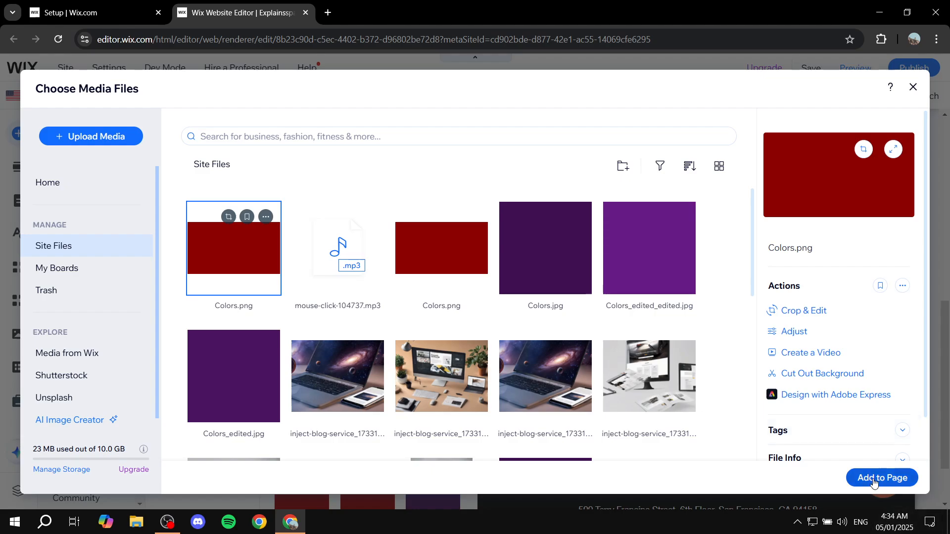
click(874, 480)
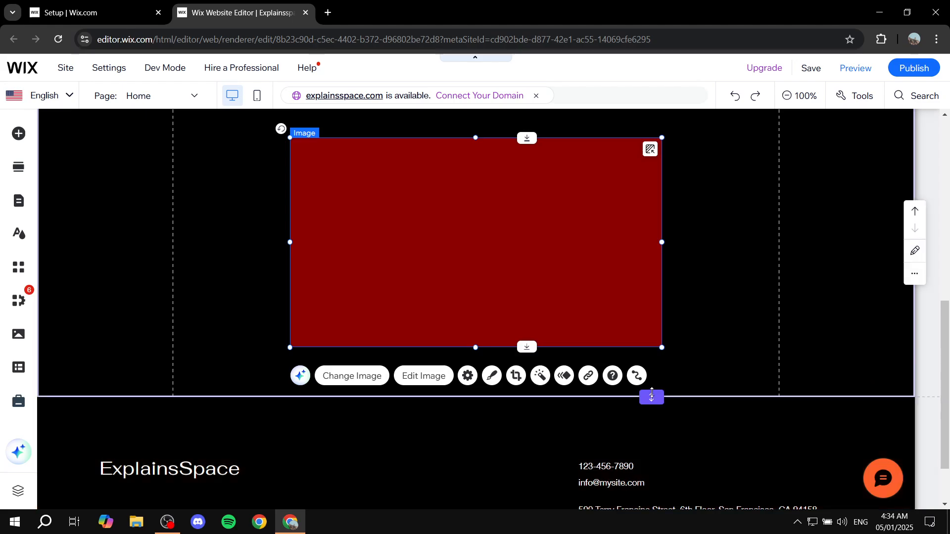
Extend the new section downward and place the red image, scaled down, beneath the heading towards the section's left side
drag(651, 398, 651, 504)
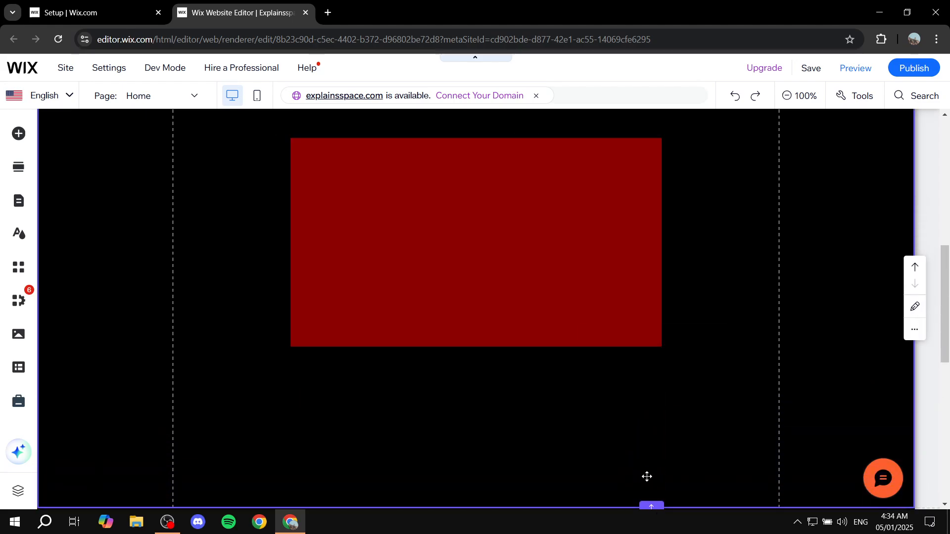
drag(527, 296, 527, 445)
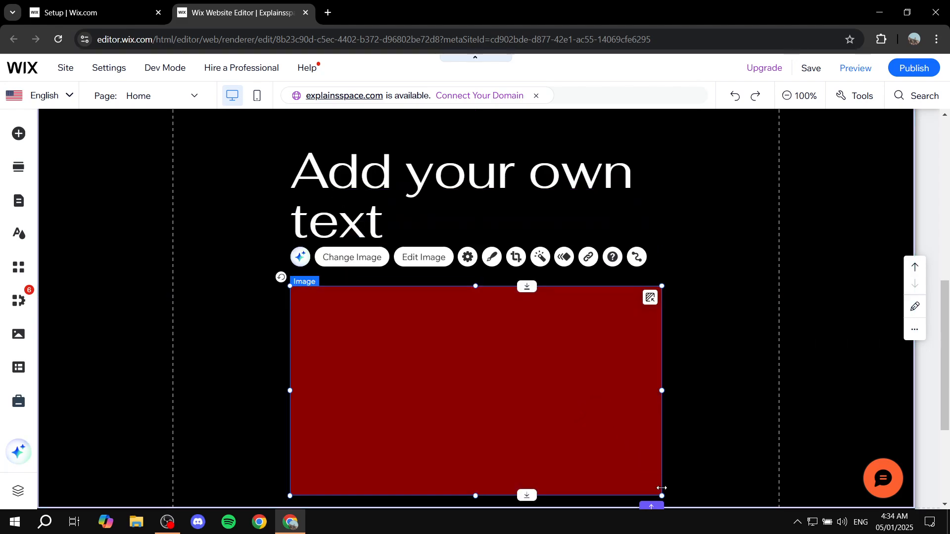
drag(516, 384, 512, 387)
drag(421, 354, 407, 353)
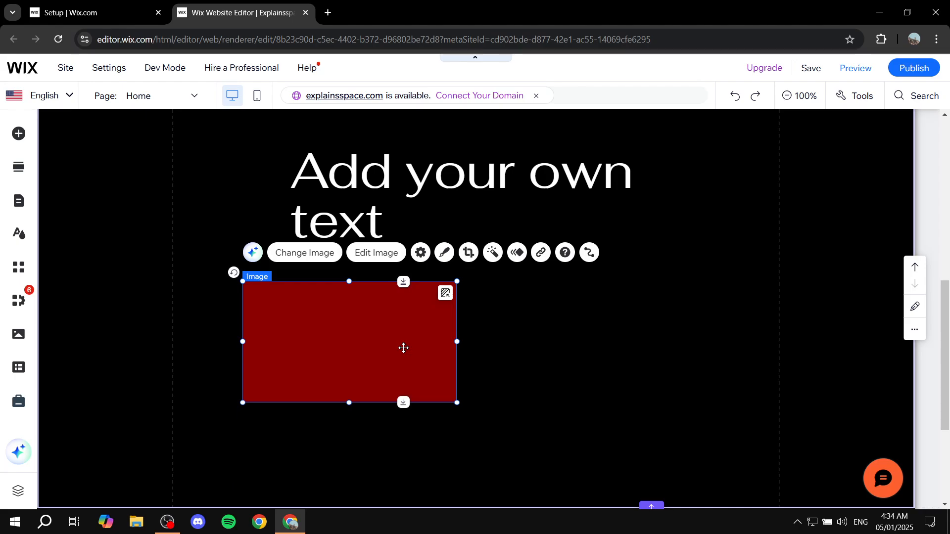
scroll(637, 445, down, 4)
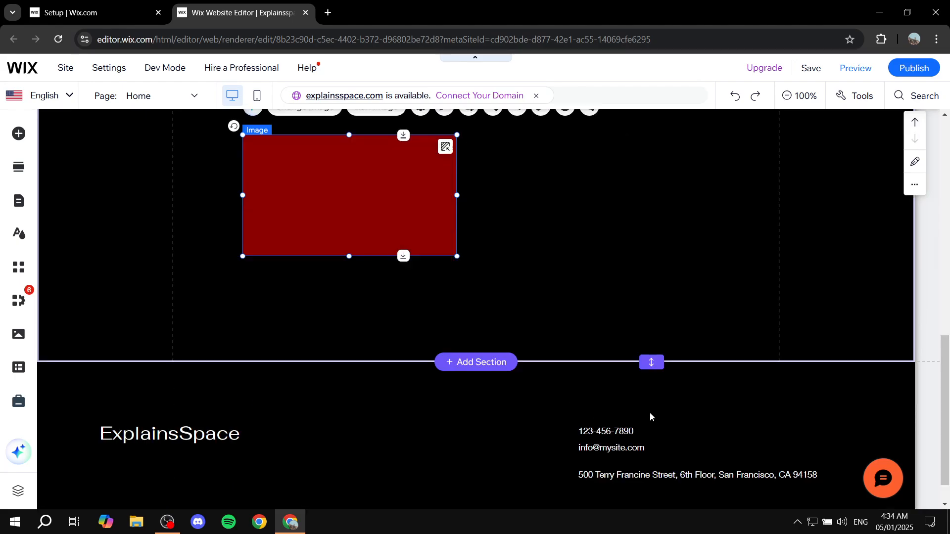
drag(654, 324, 661, 437)
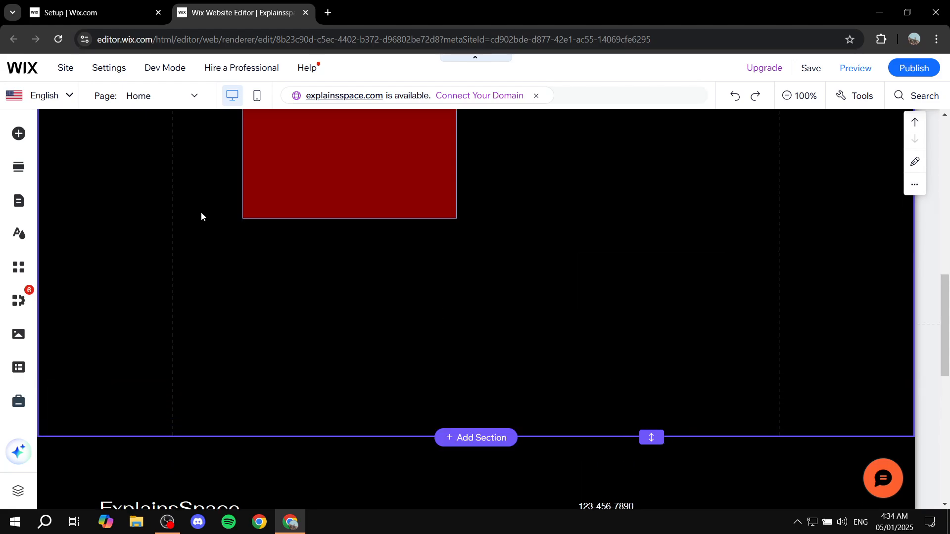
Look through the element categories and place the green "Drink" box slideshow from the Interactive elements into the new section
click(19, 135)
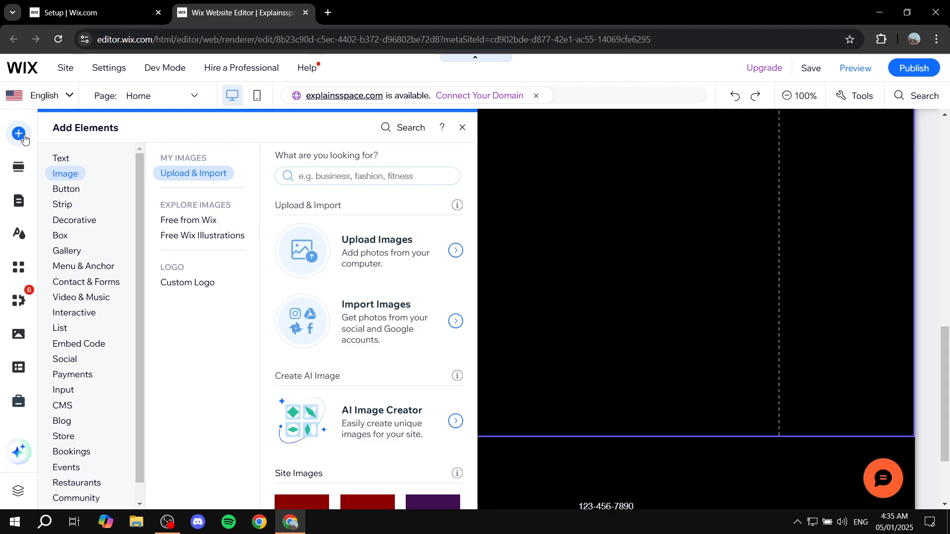
click(91, 222)
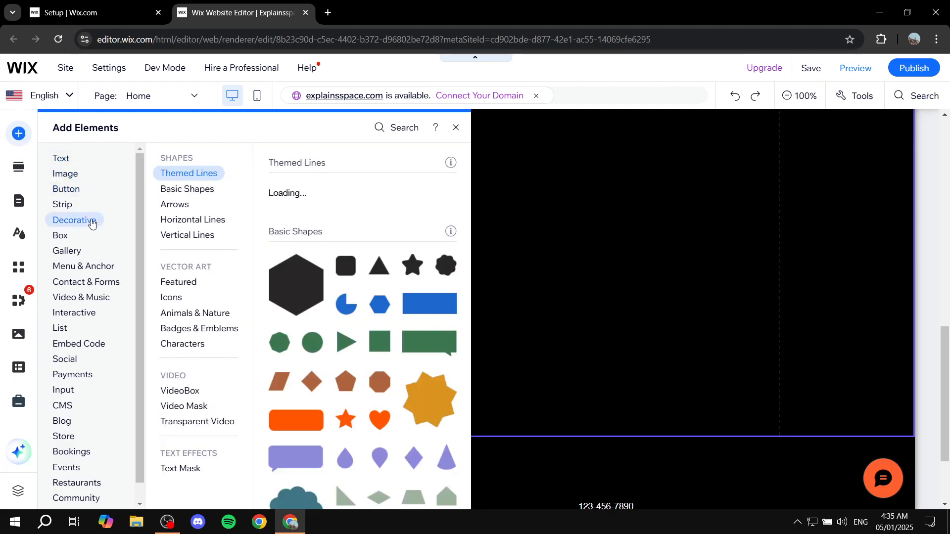
click(82, 266)
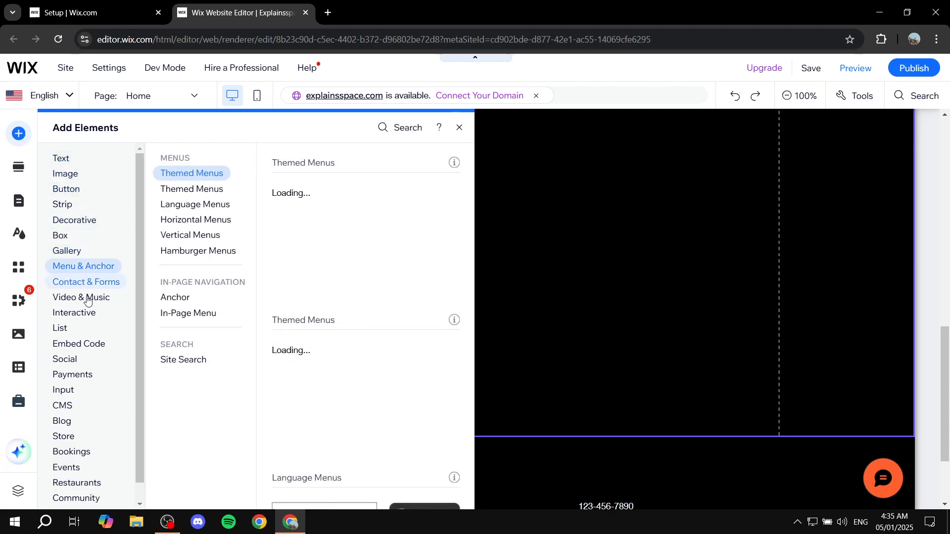
click(82, 313)
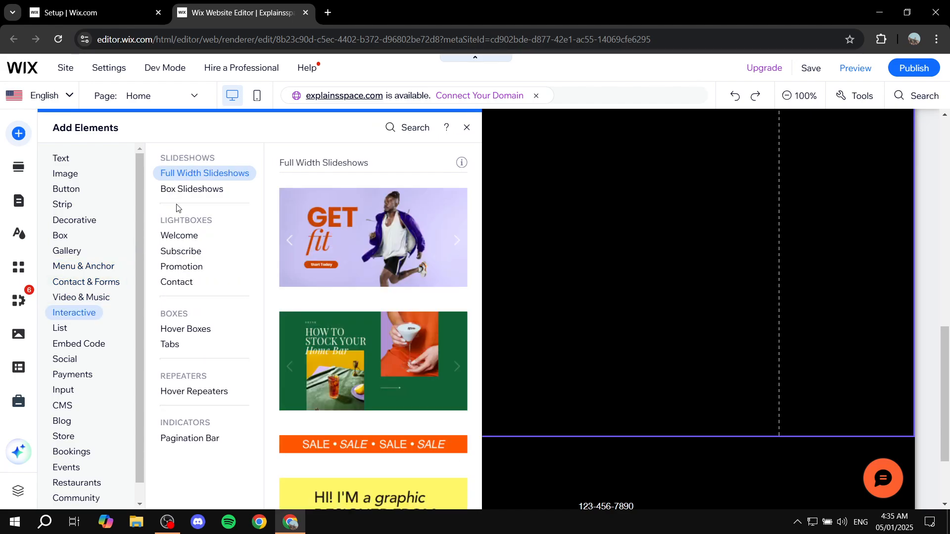
click(192, 189)
scroll(337, 220, down, 6)
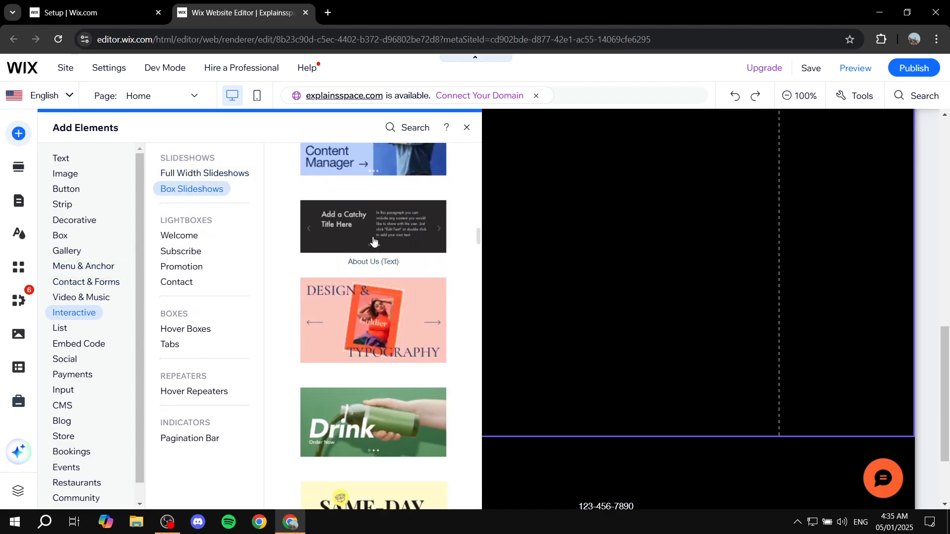
drag(347, 368, 489, 337)
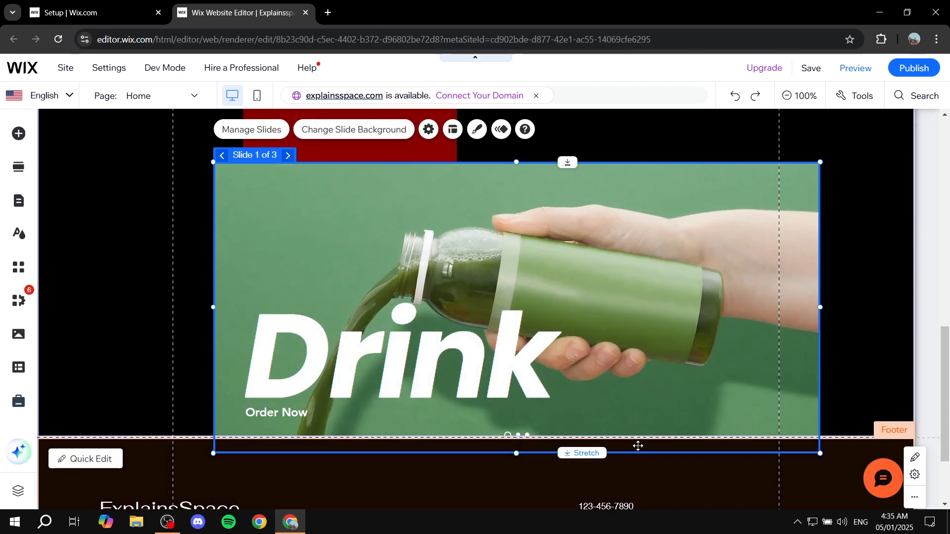
Extend the new section downward past the slideshow and shift the slide's "Drink" title slightly down and to the left
drag(651, 436, 651, 504)
drag(607, 328, 589, 346)
Move the whole green slideshow down and left so its upper edge meets the red image's lower edge
click(609, 267)
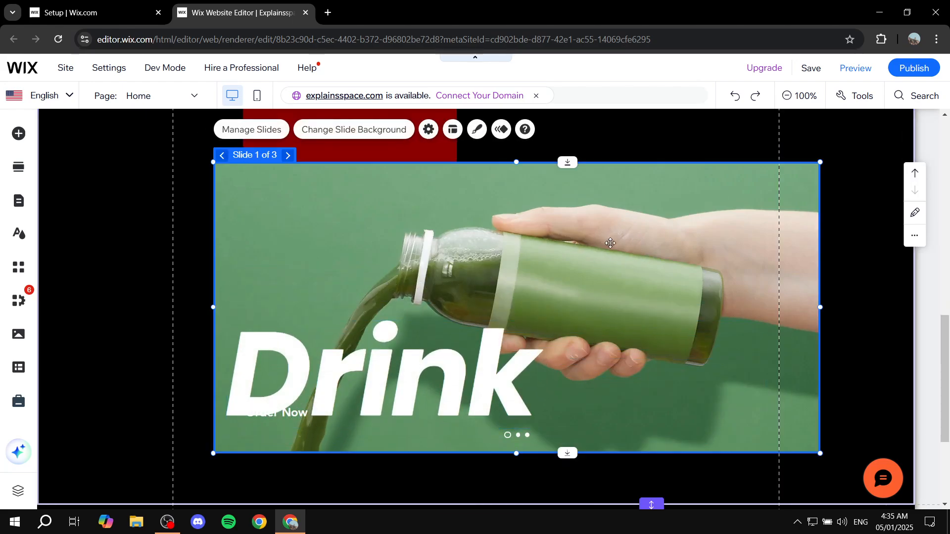
drag(609, 244, 577, 305)
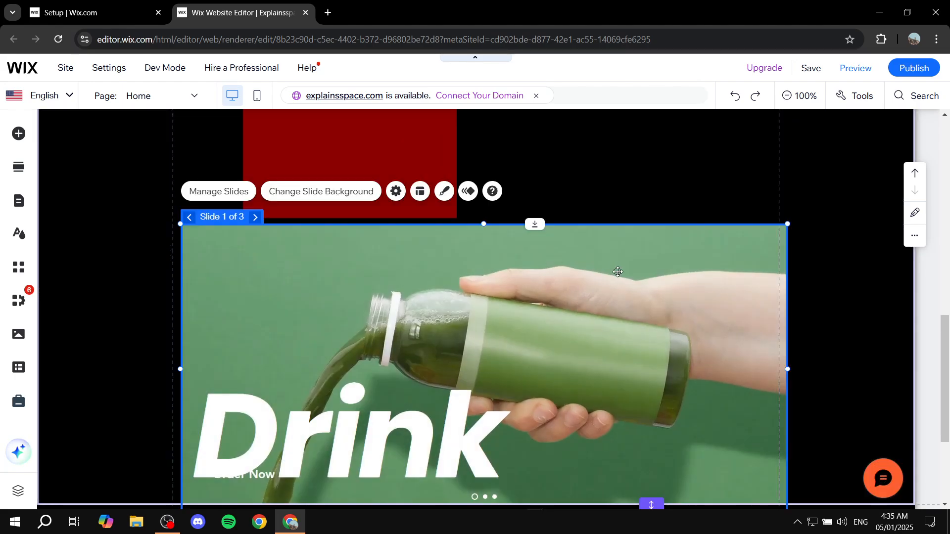
drag(640, 302, 626, 296)
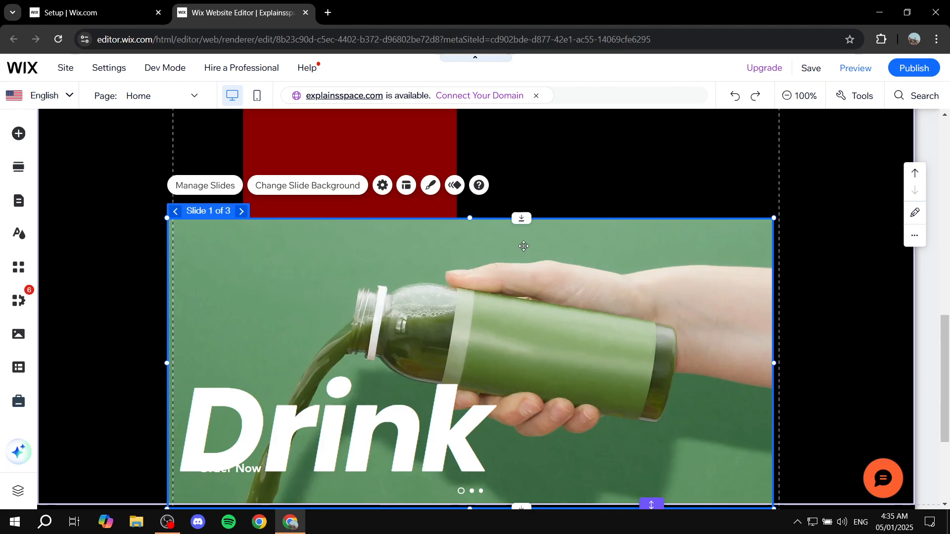
Inspect the editing options of the Welcome section's intro text, Start Now button, container box and the section itself
scroll(404, 280, up, 5)
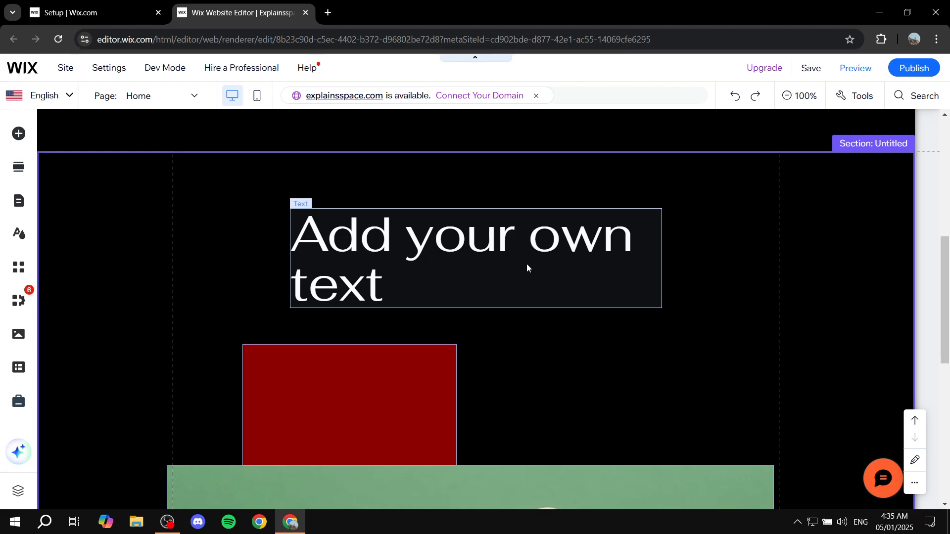
scroll(544, 247, up, 10)
click(361, 342)
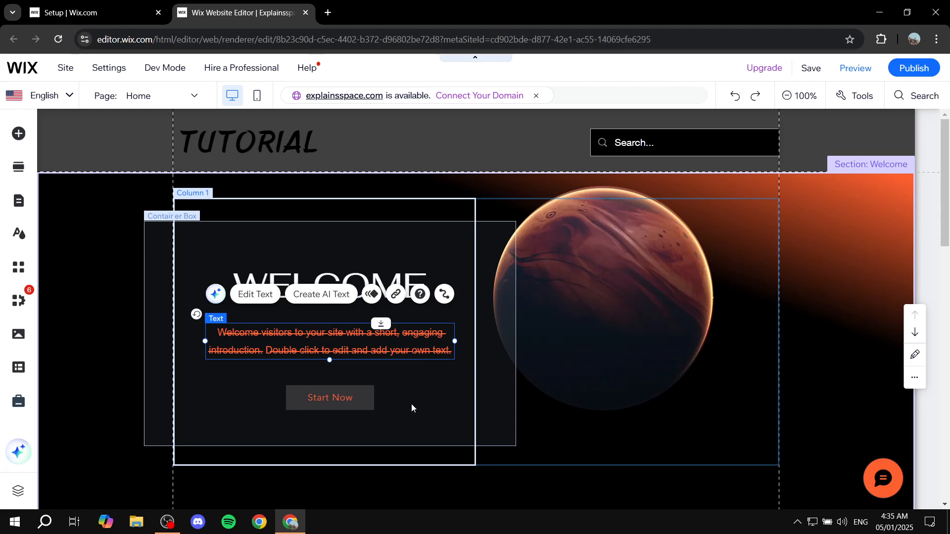
click(355, 403)
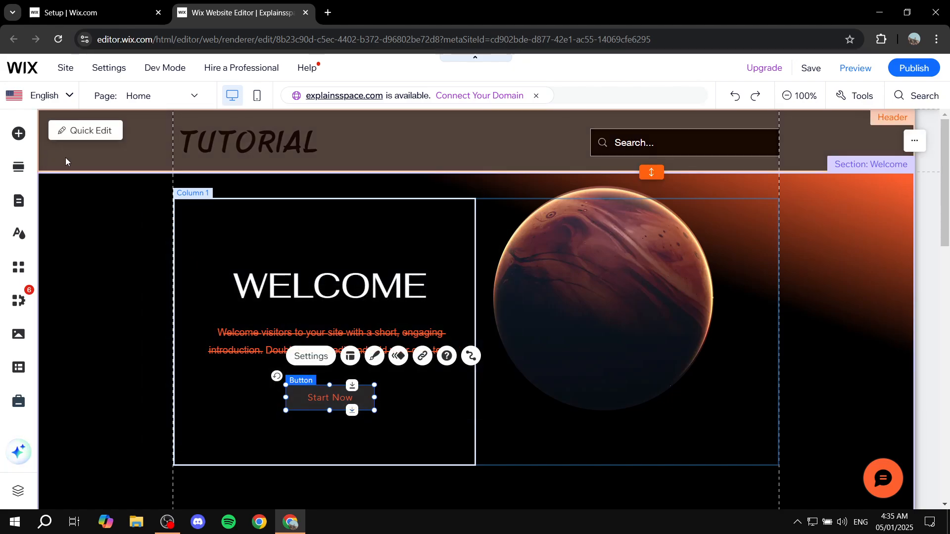
mouse_move(315, 397)
mouse_down()
mouse_move(301, 396)
mouse_move(324, 405)
mouse_move(318, 399)
mouse_up()
click(379, 435)
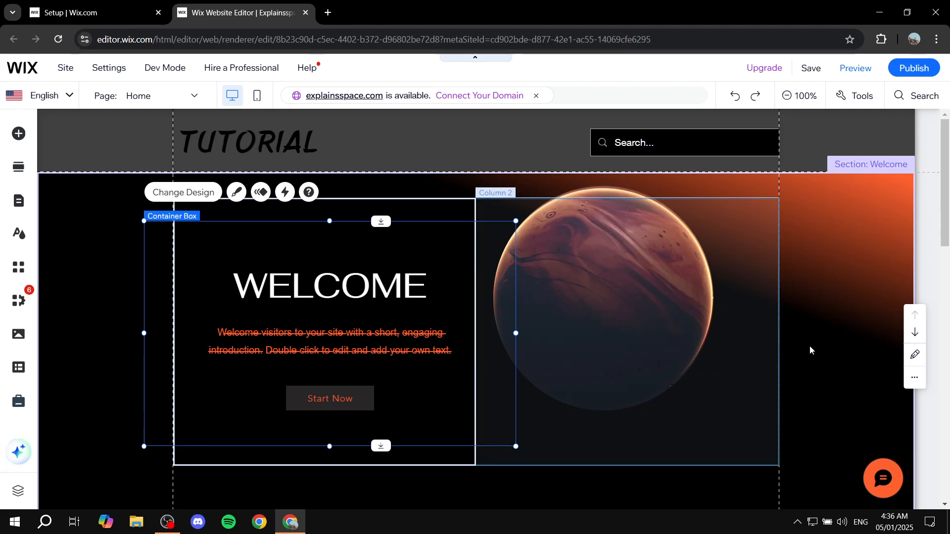
click(822, 340)
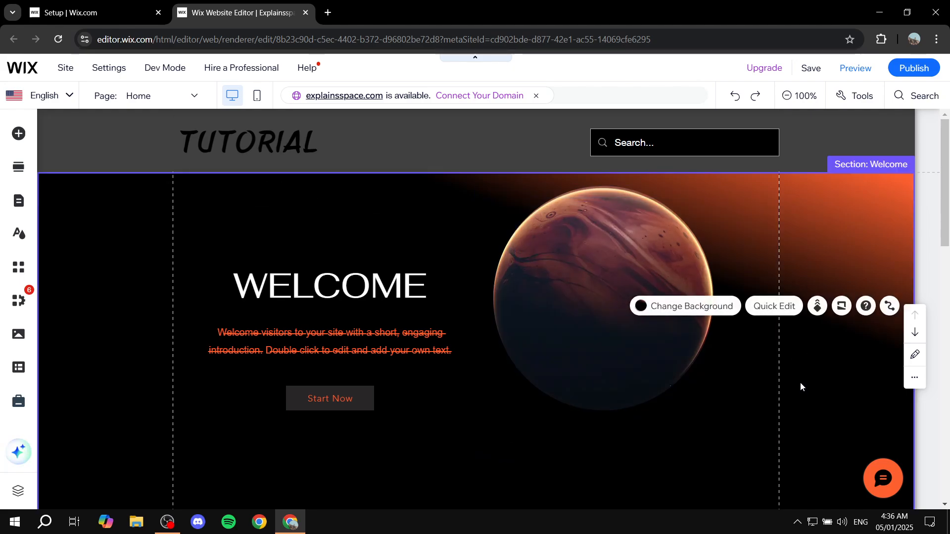